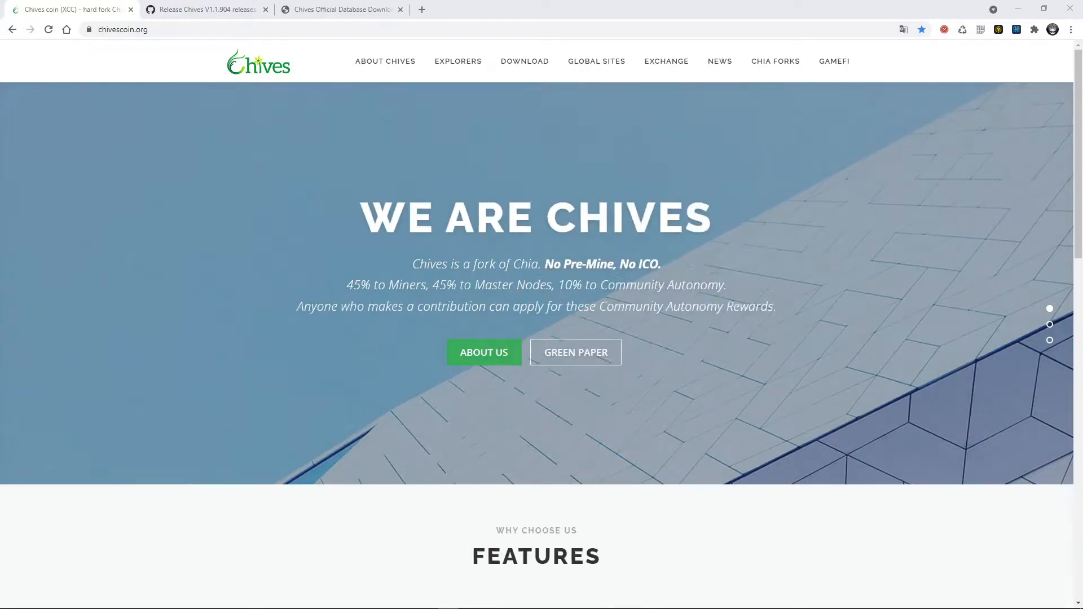
# - Start downloading the Windows installer ChivesSetup-1.1.904.exe from the Chives V1.1.904 GitHub release, and cancel the save
pyautogui.moveTo(561, 56)
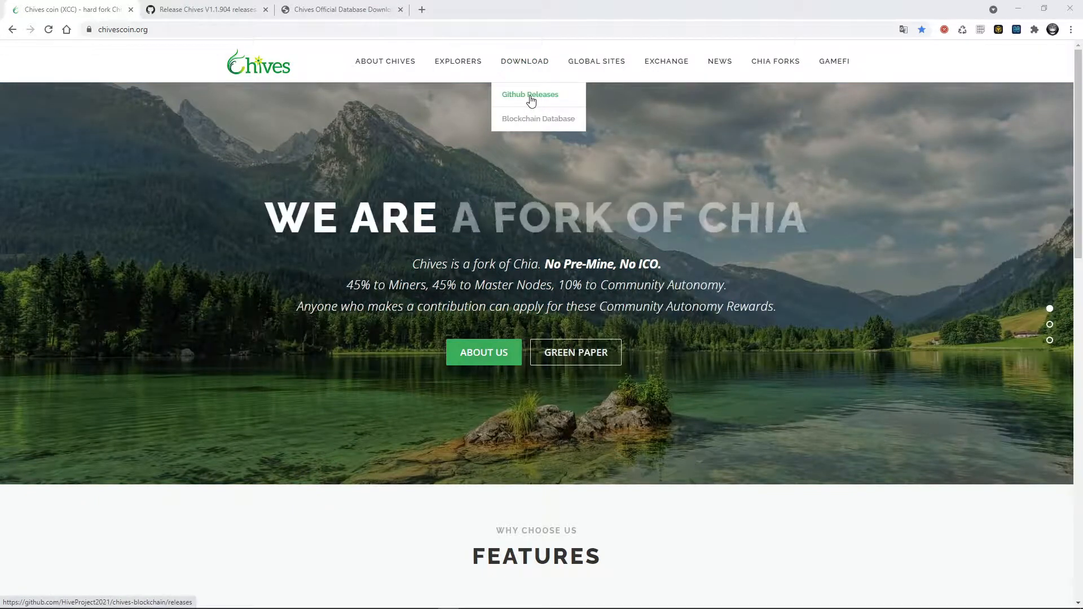
pyautogui.click(208, 9)
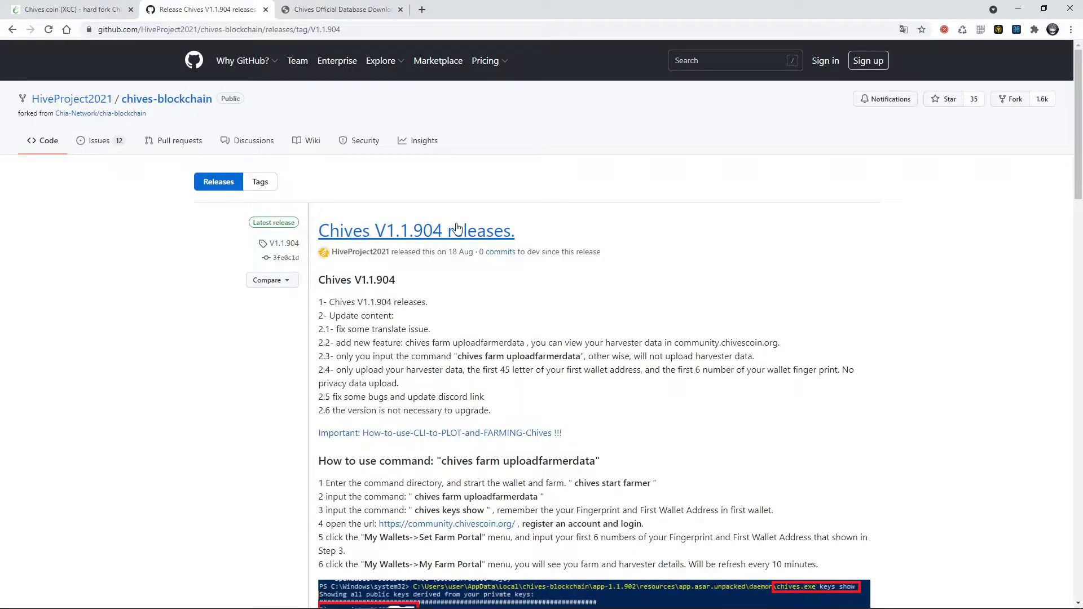
pyautogui.scroll(-20, 427, 280)
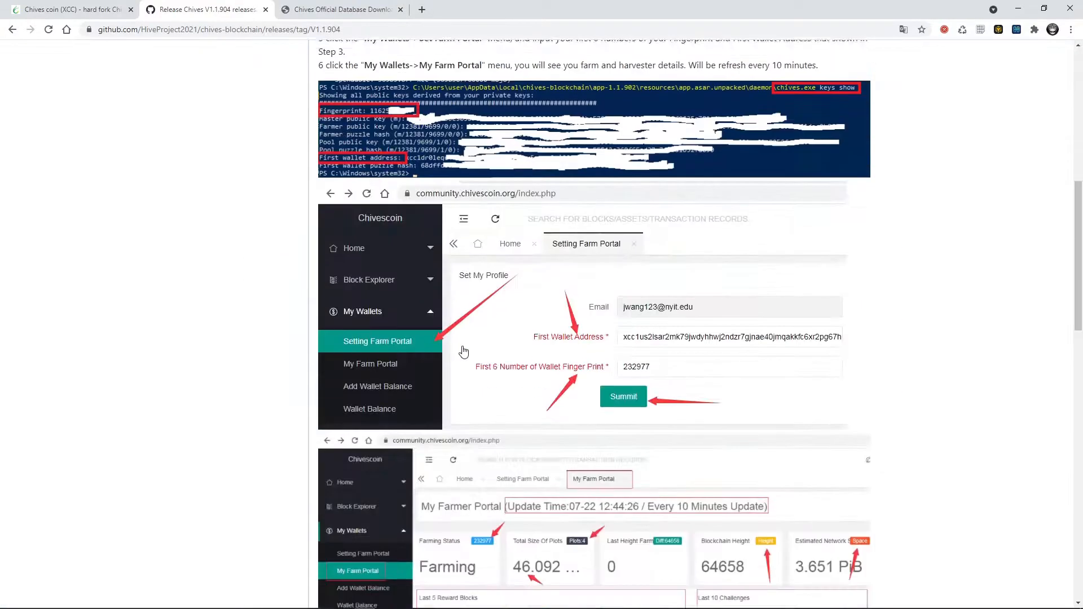
pyautogui.scroll(-1, 460, 339)
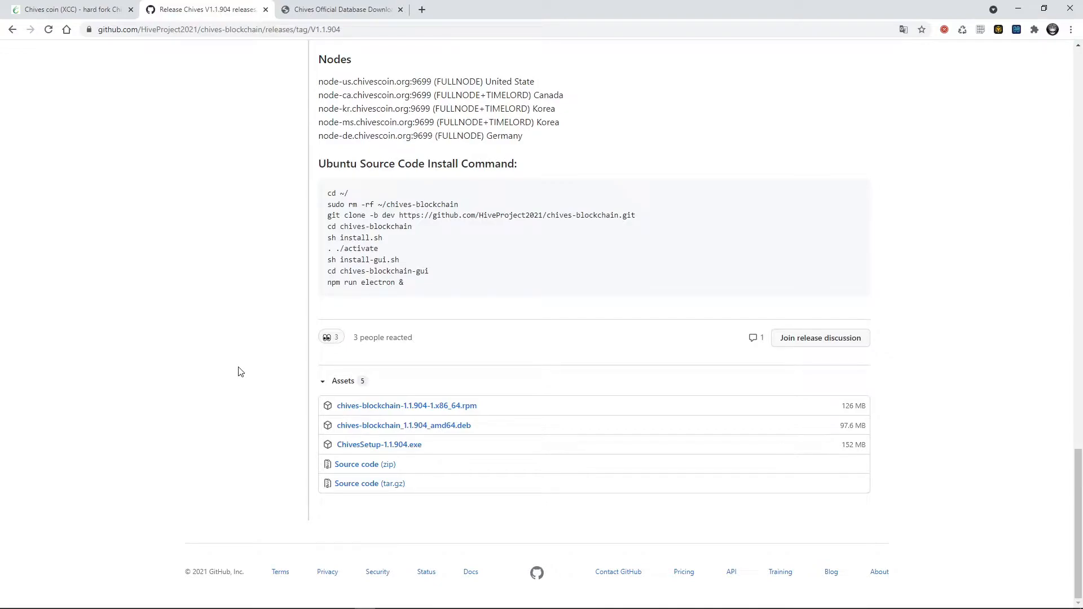
pyautogui.click(395, 444)
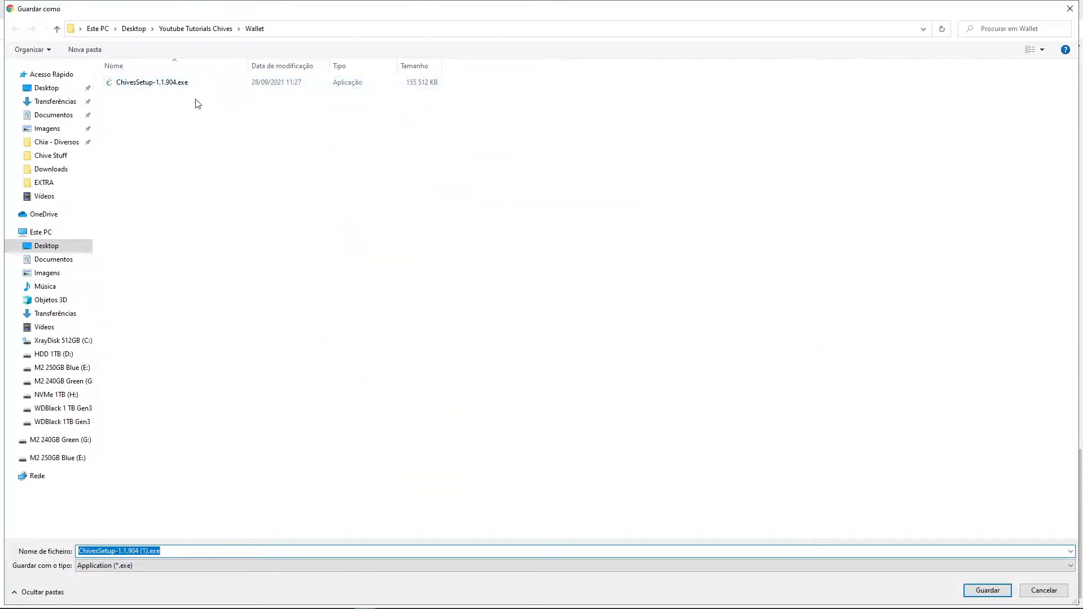
pyautogui.click(1071, 9)
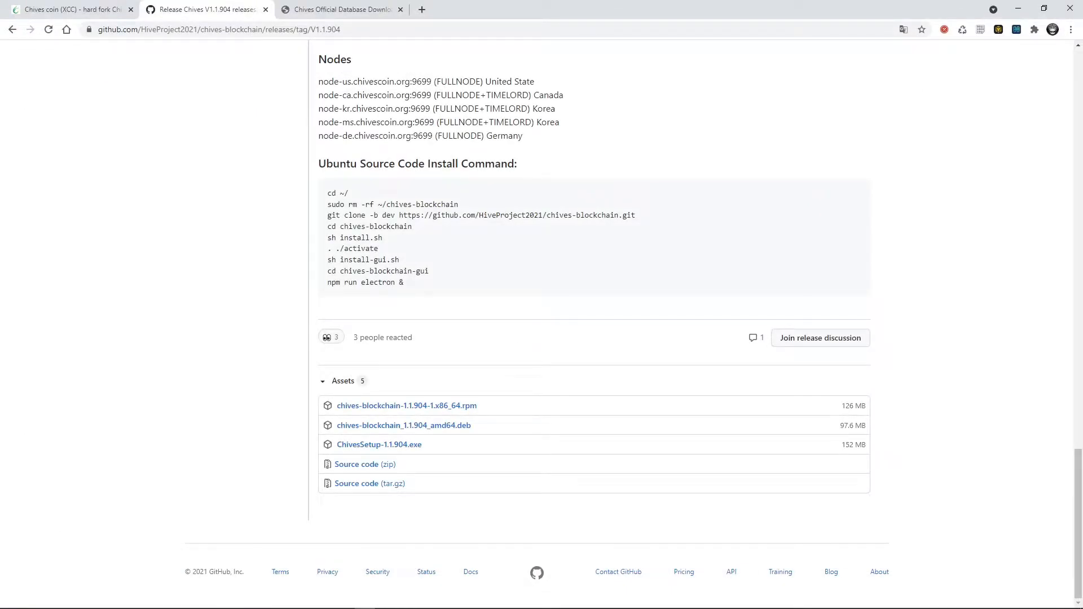
# - Run ChivesSetup-1.1.904.exe from the Wallet folder in File Explorer and create a new Chives wallet with a new private key
pyautogui.hotkey('alt', 'Tab')
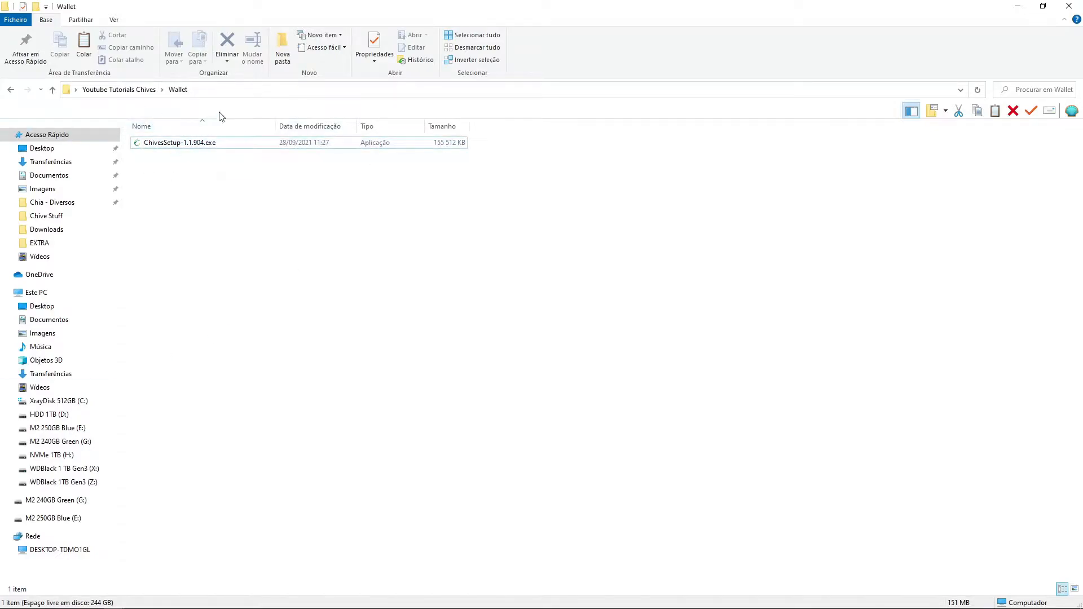
pyautogui.doubleClick(210, 145)
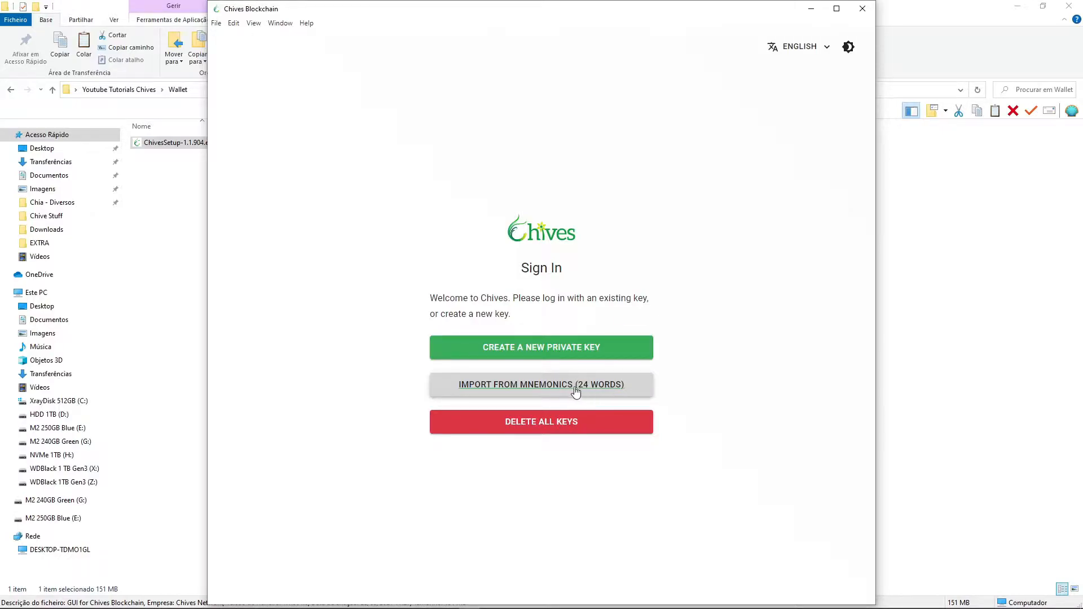
pyautogui.click(540, 349)
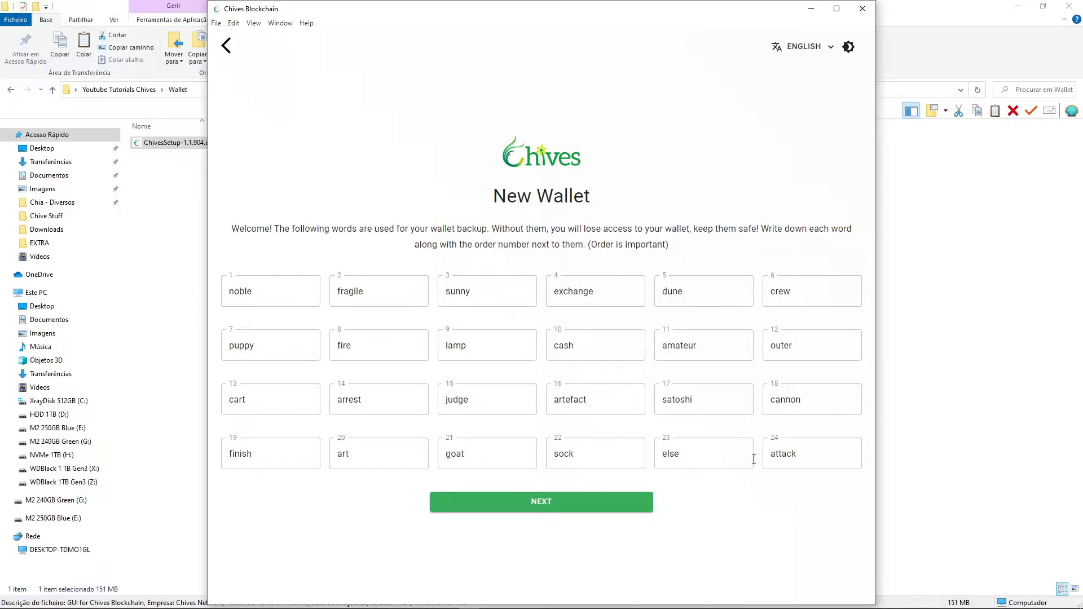
pyautogui.click(574, 508)
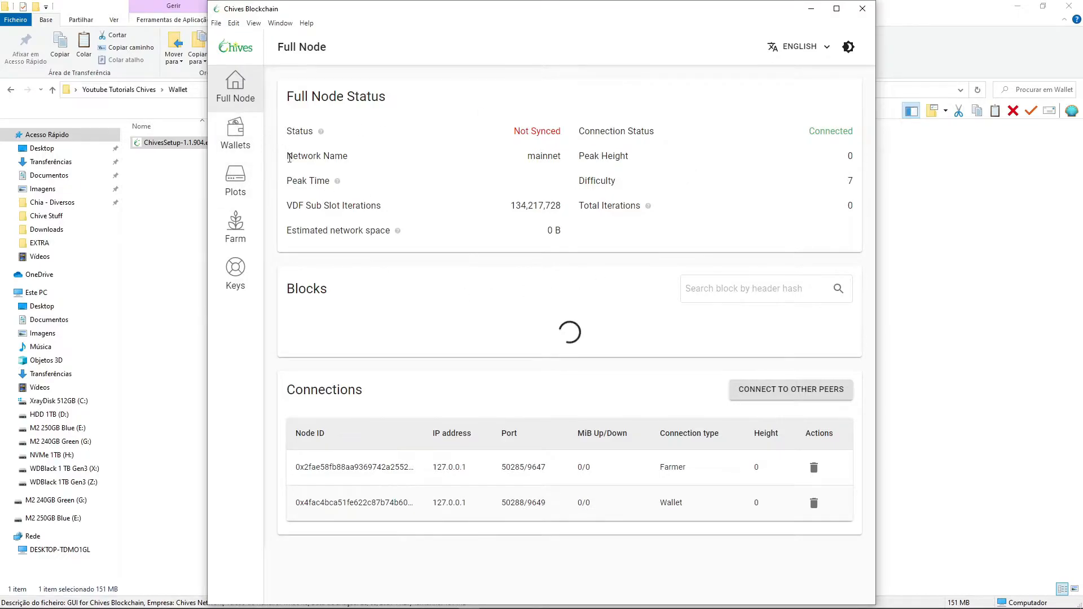
# - Look at the wallet balance page, return to the full node status, and quit the Chives wallet
pyautogui.click(235, 136)
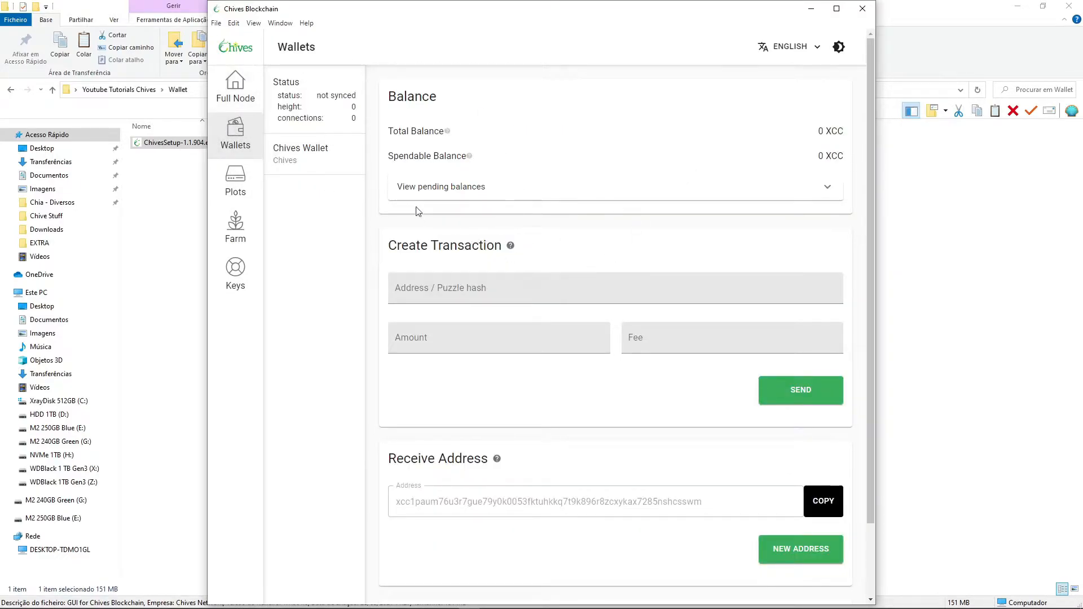
pyautogui.click(235, 87)
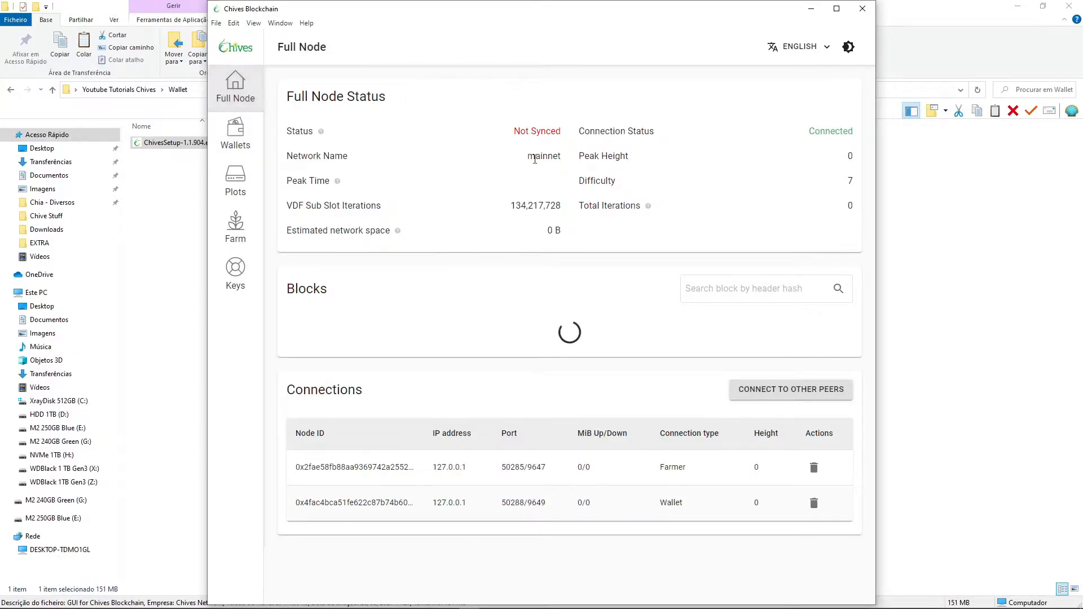
pyautogui.click(861, 9)
pyautogui.click(590, 312)
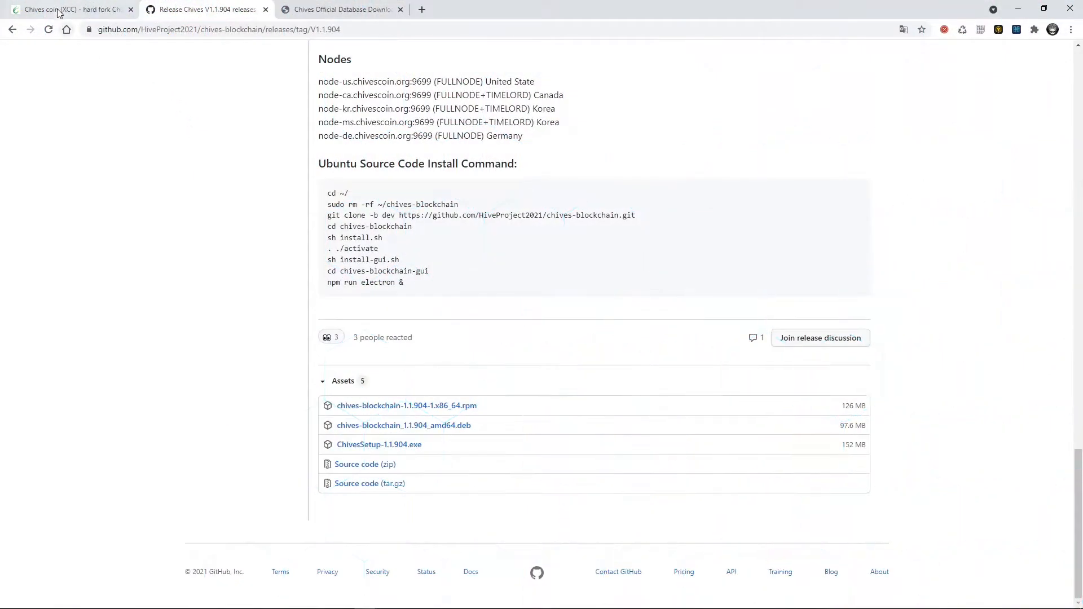
# - Start downloading chives_db_20210927-10.zip from the blockchain database page on chivescoin.org into the db folder, and cancel the save
pyautogui.click(58, 11)
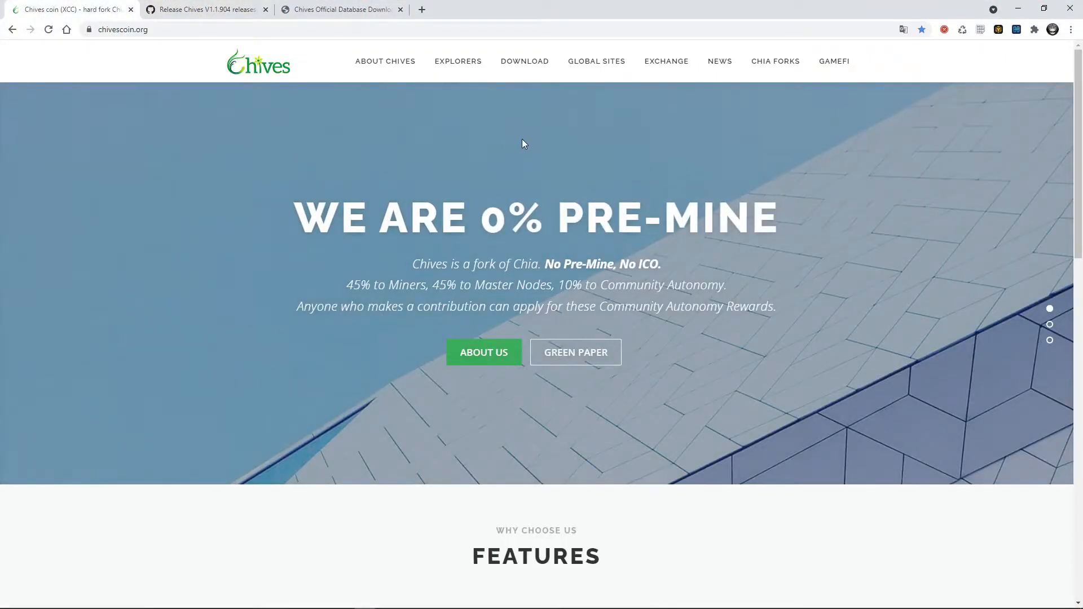
pyautogui.moveTo(524, 63)
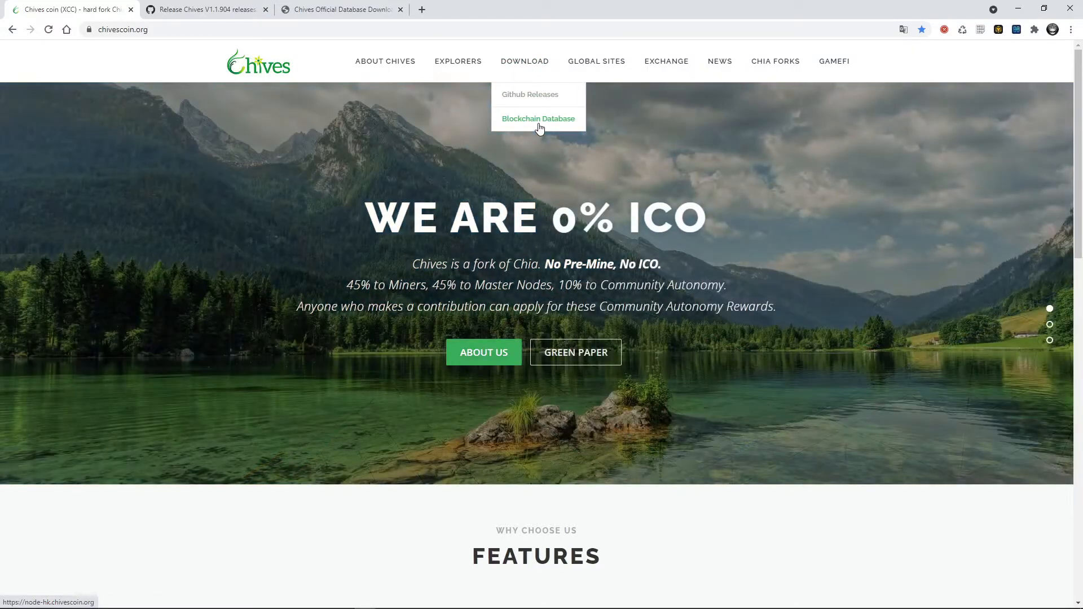
pyautogui.click(540, 129)
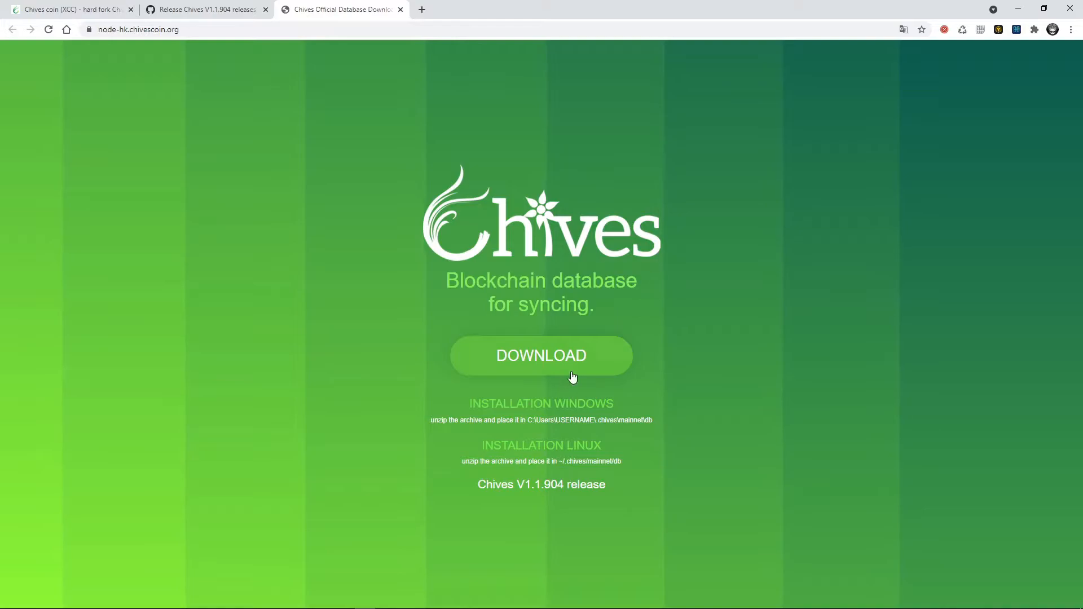
pyautogui.click(533, 361)
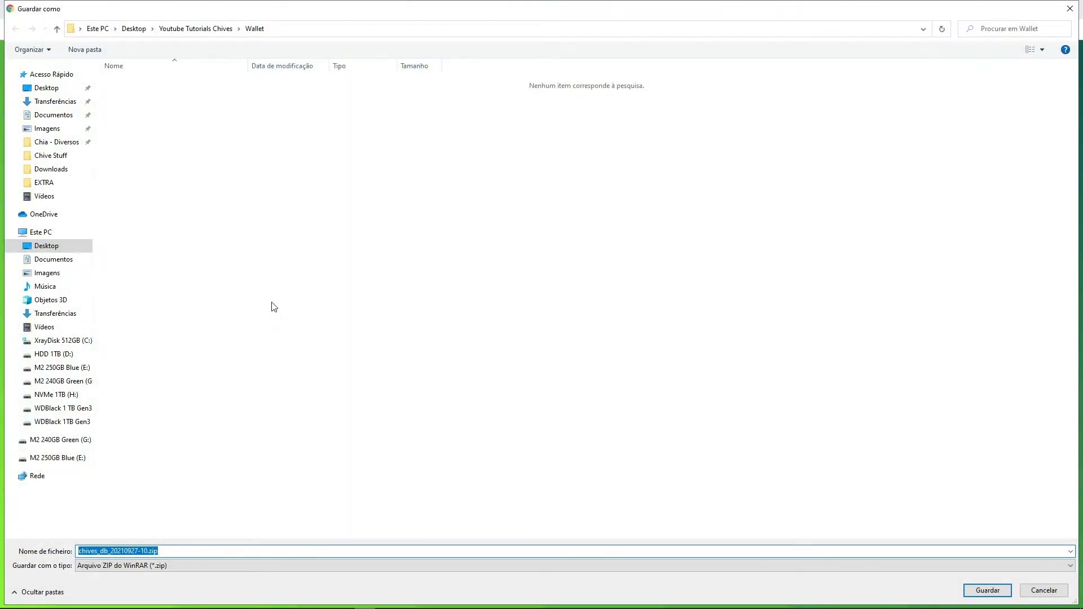
pyautogui.click(196, 28)
pyautogui.doubleClick(120, 82)
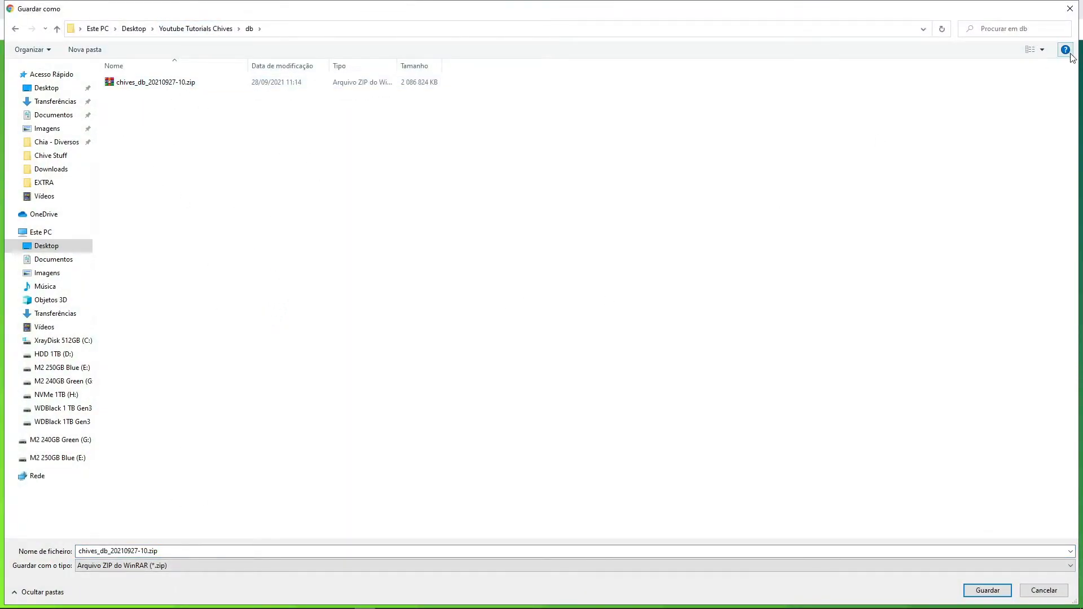
pyautogui.click(1071, 7)
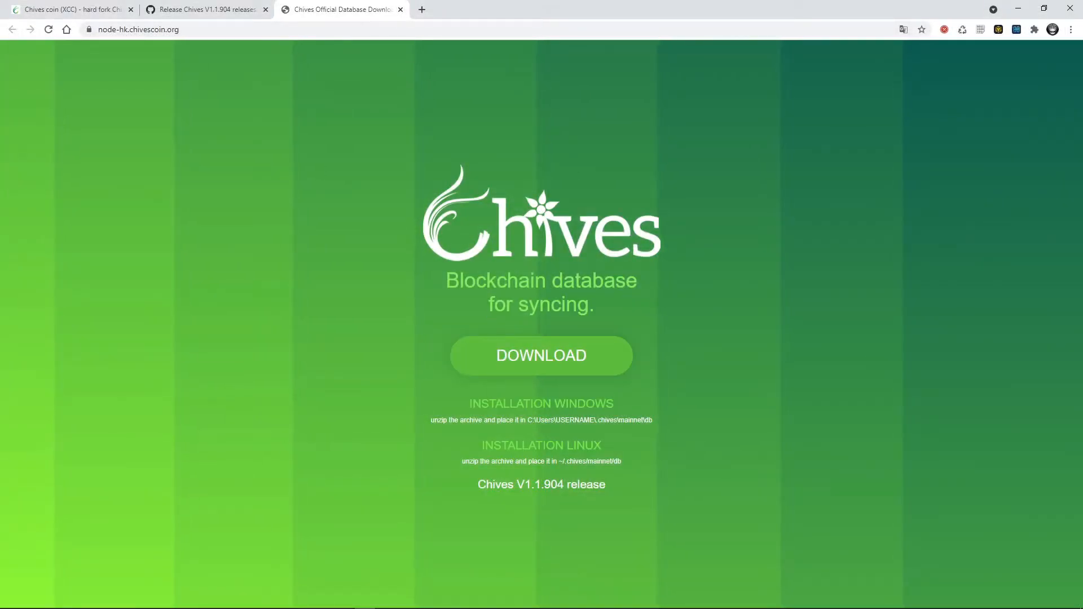
pyautogui.hotkey('alt', 'Tab')
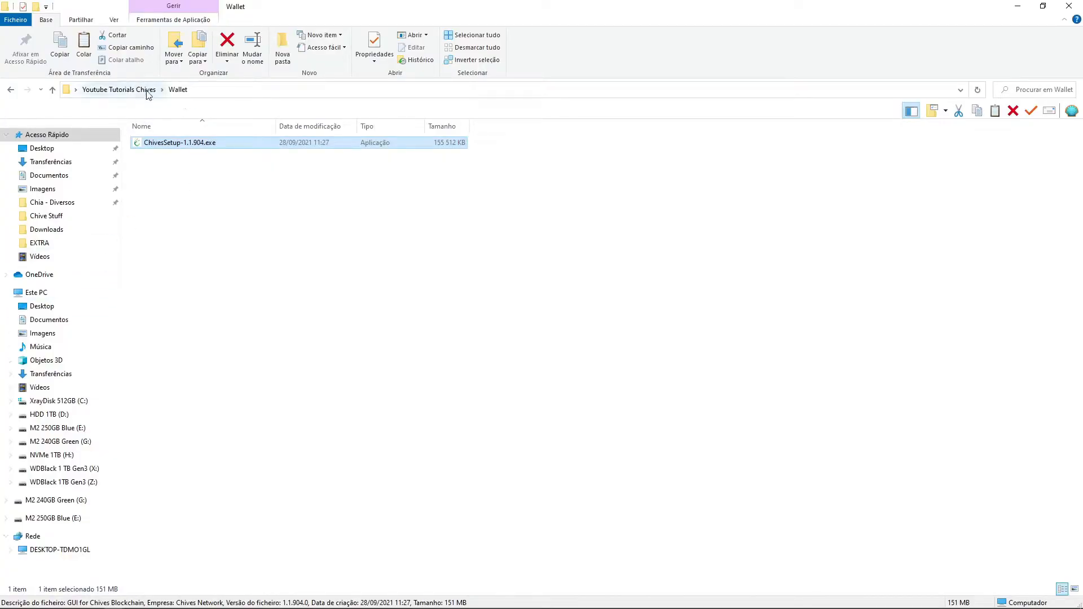
pyautogui.click(141, 90)
pyautogui.doubleClick(166, 143)
pyautogui.click(205, 146)
pyautogui.press('Return')
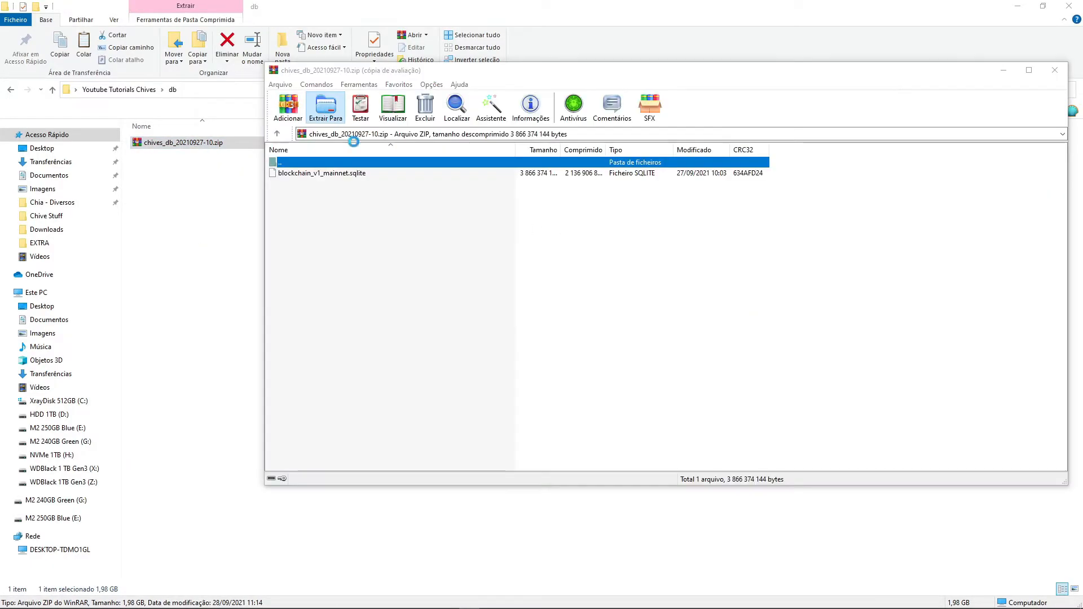
pyautogui.click(325, 108)
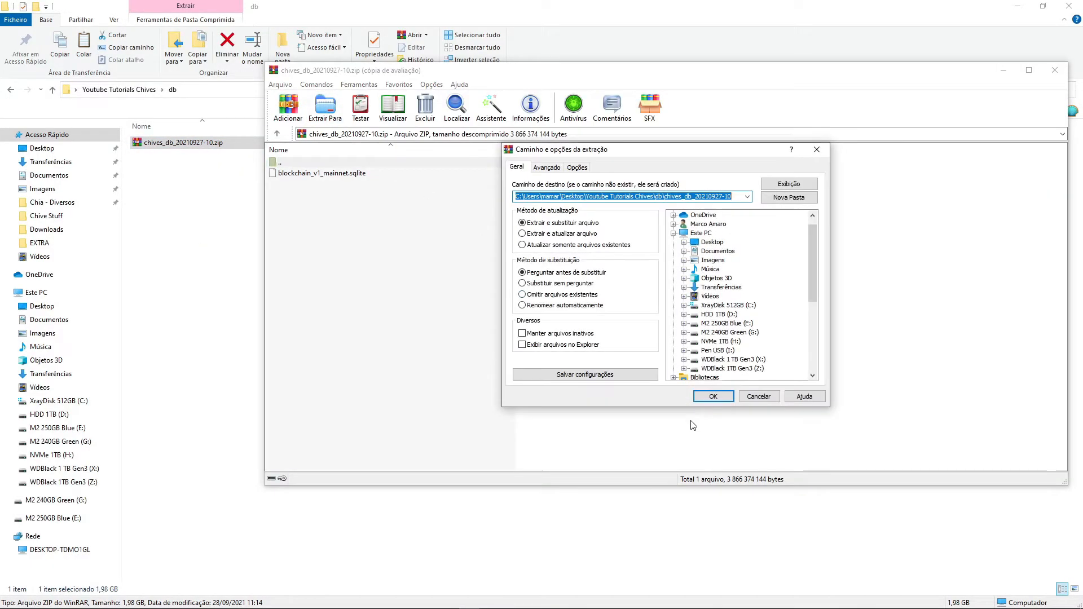
pyautogui.click(714, 395)
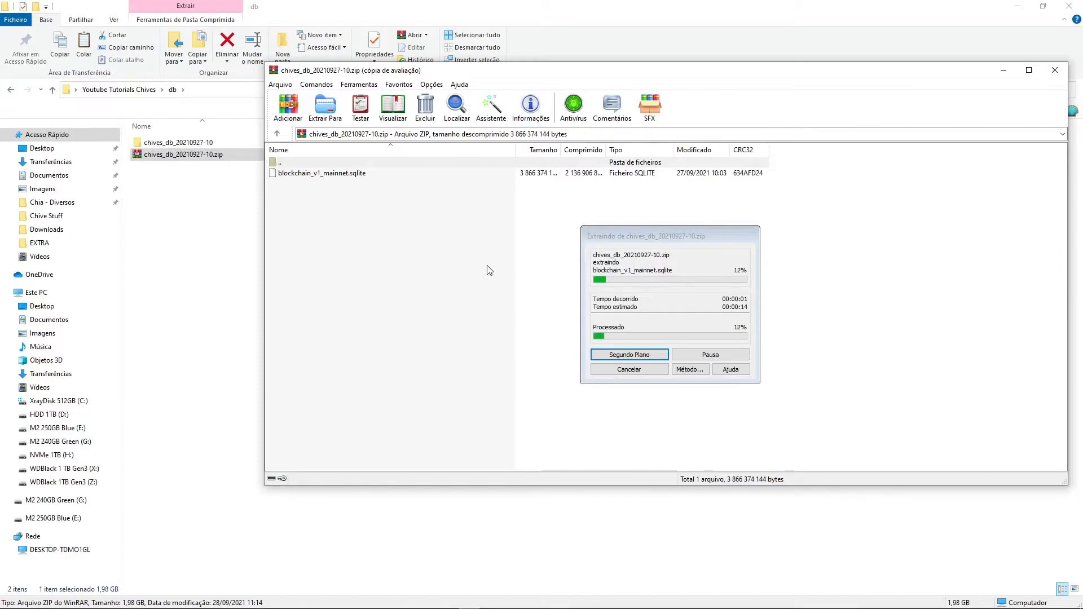
pyautogui.click(1055, 70)
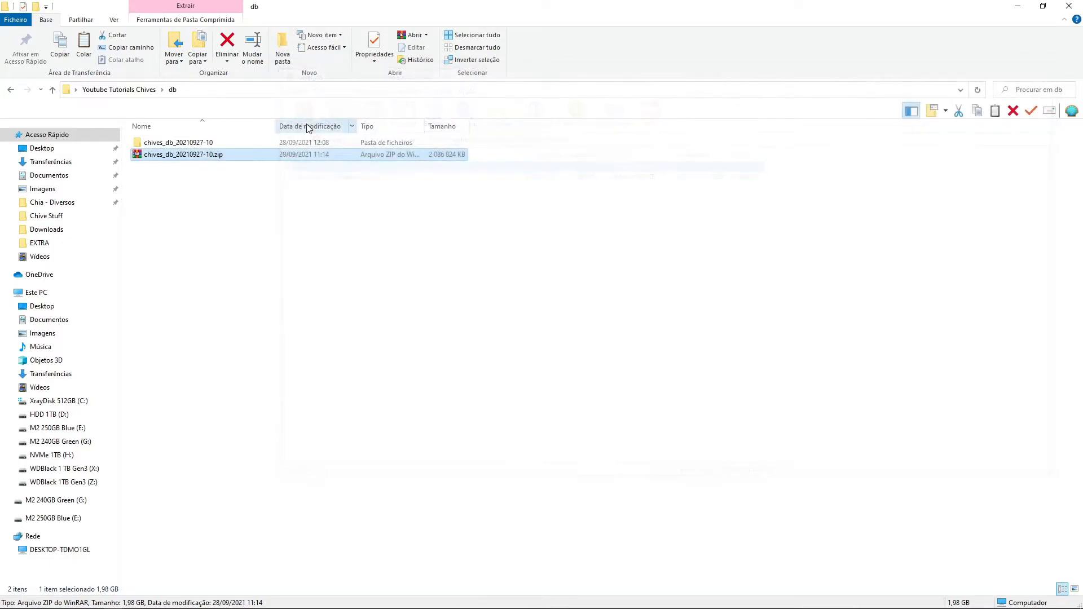
pyautogui.doubleClick(232, 143)
pyautogui.click(209, 148)
pyautogui.rightClick(223, 144)
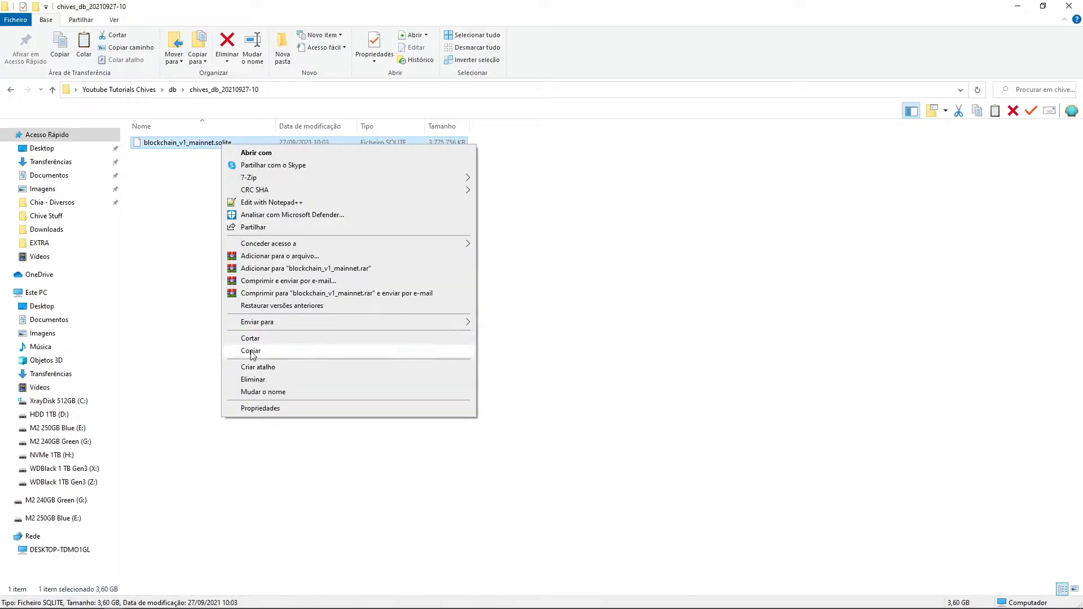
pyautogui.click(252, 351)
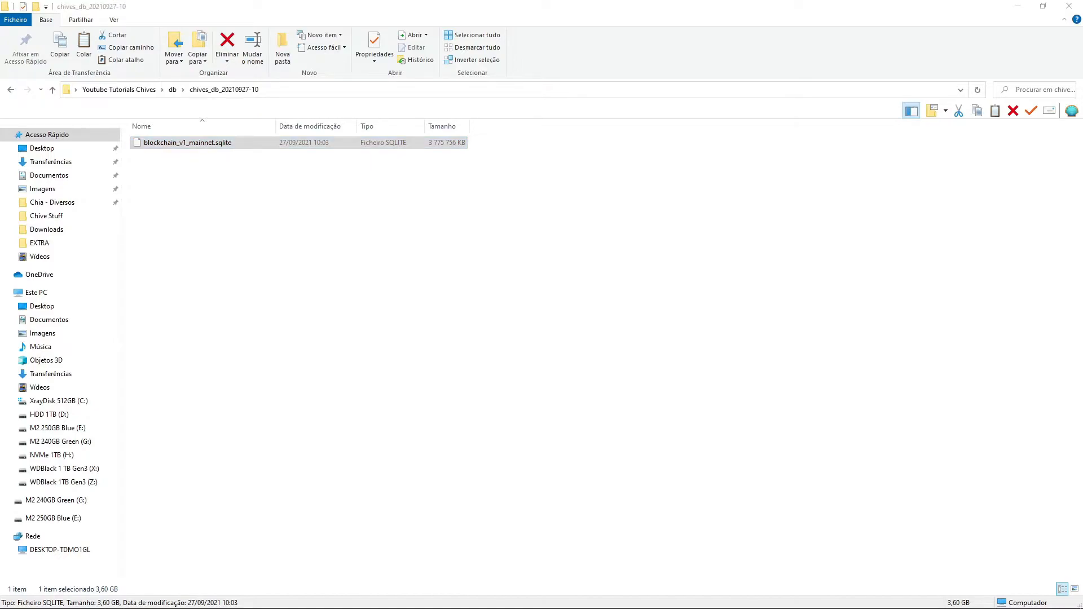
# - Paste the copied database into the .chives\mainnet\db folder of the user profile, replacing the existing blockchain_v1_mainnet.sqlite
pyautogui.hotkey('alt', 'Tab')
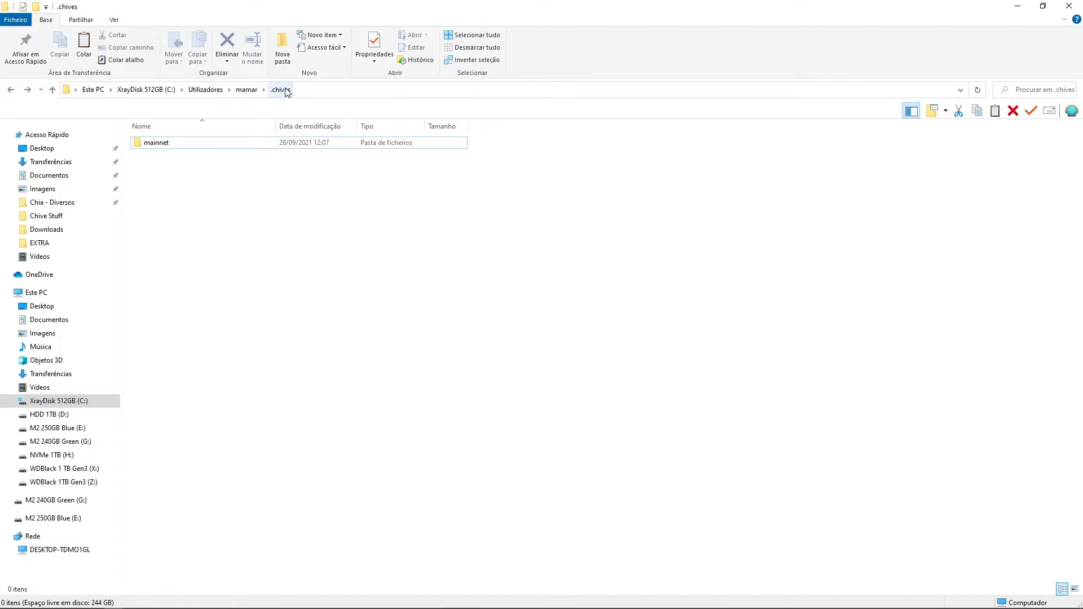
pyautogui.doubleClick(175, 149)
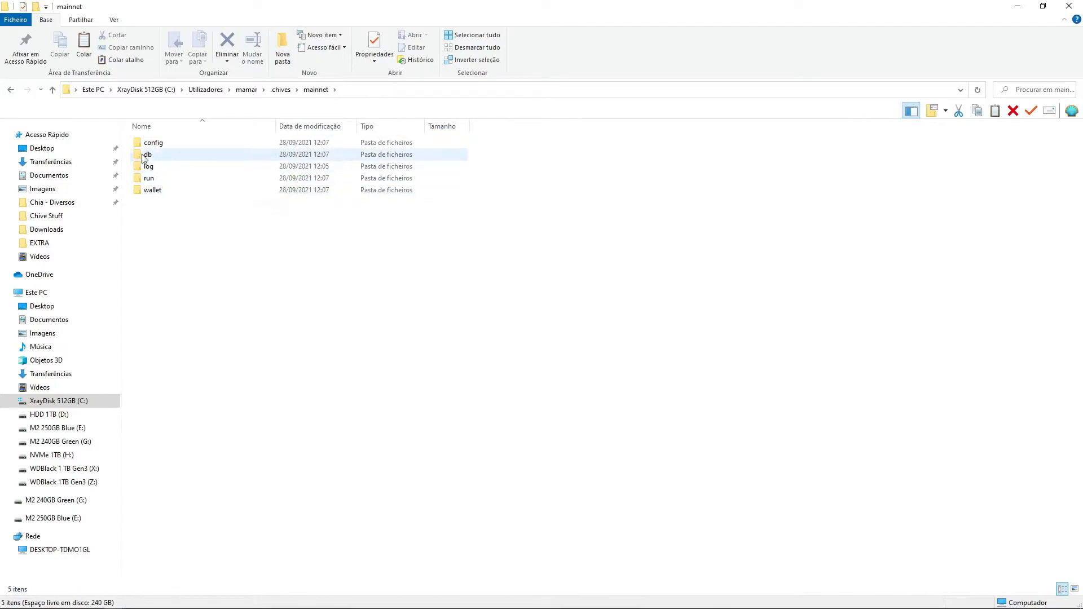
pyautogui.doubleClick(161, 159)
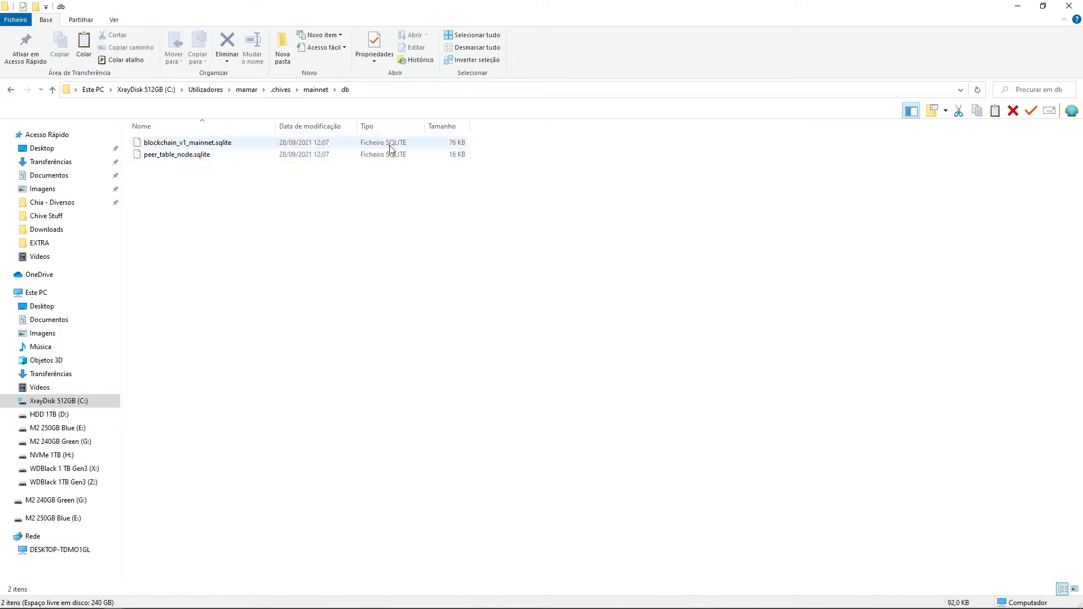
pyautogui.rightClick(230, 277)
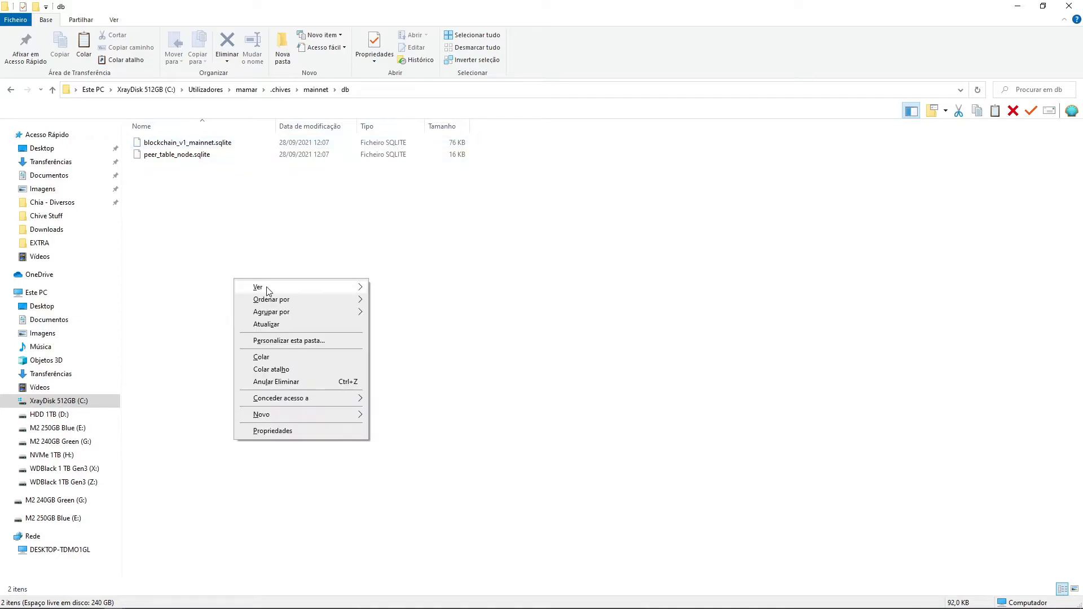
pyautogui.click(260, 359)
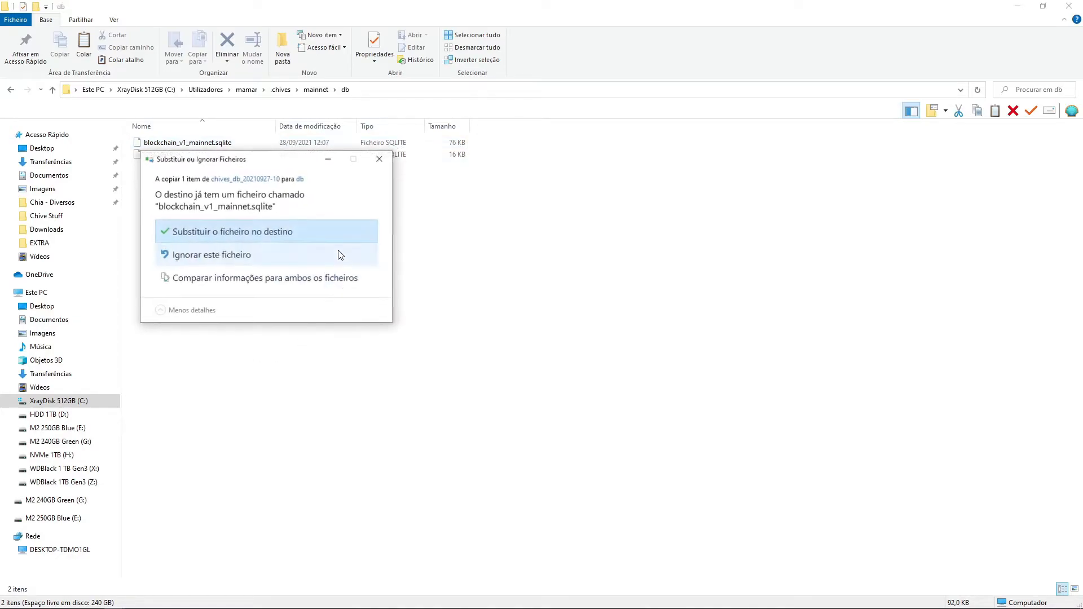
pyautogui.click(234, 232)
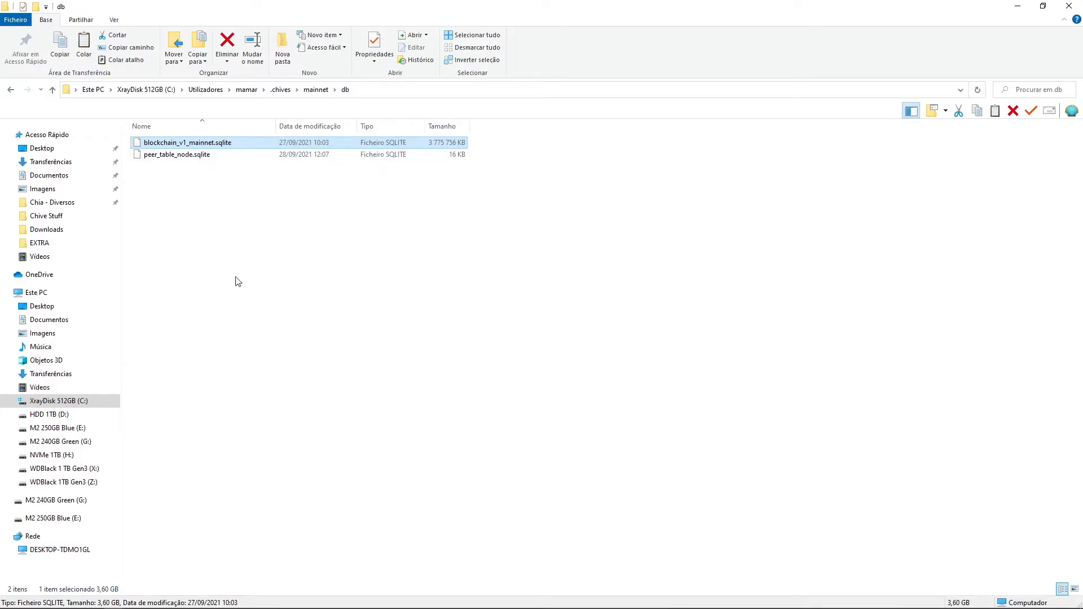
# - Minimize the open windows and launch the Chives wallet from its desktop shortcut
pyautogui.click(1018, 7)
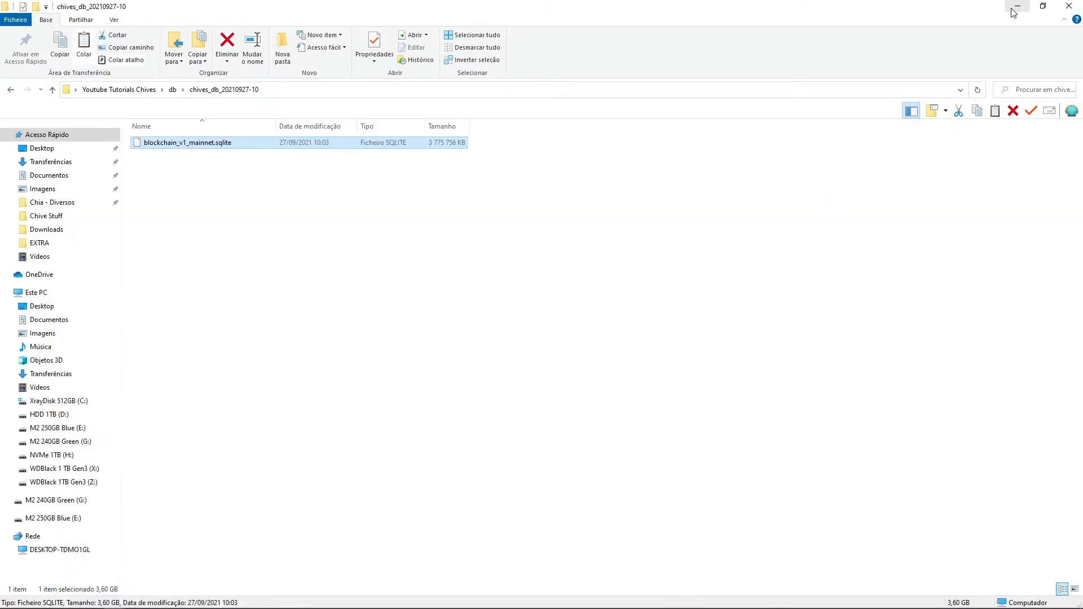
pyautogui.click(1019, 8)
pyautogui.click(1021, 11)
pyautogui.moveTo(19, 21); pyautogui.dragTo(66, 29)
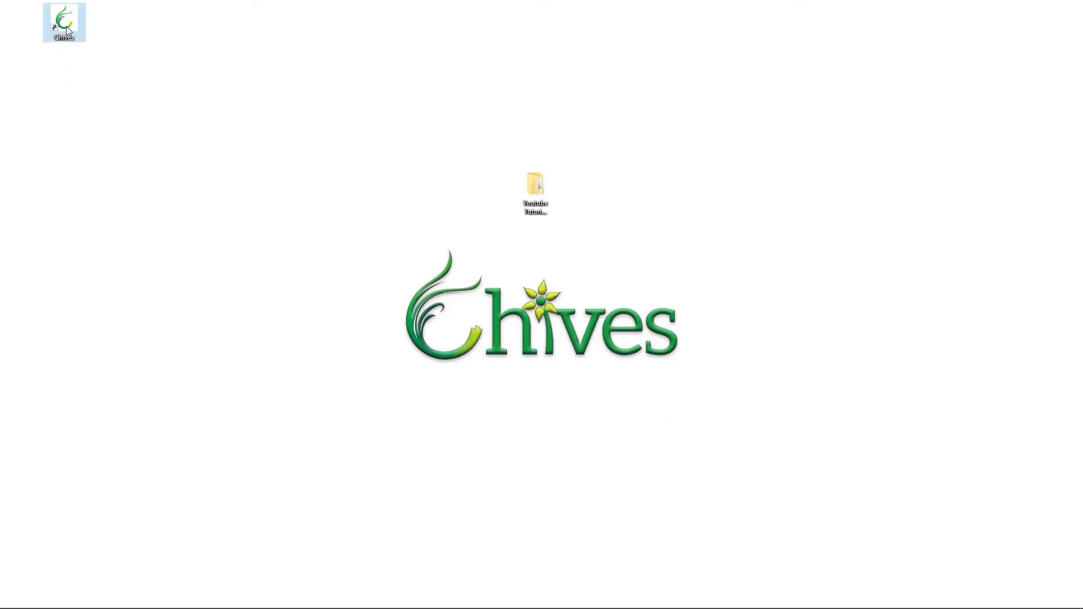
pyautogui.press('Return')
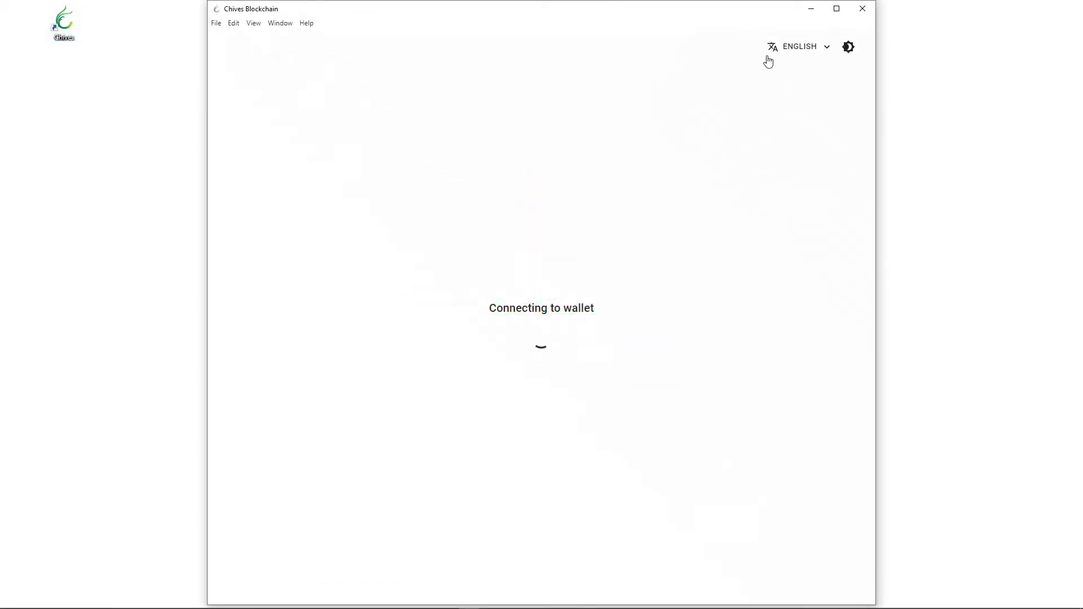
# - Open the wallet and check the peak height in the Full Node Status overview
pyautogui.click(529, 309)
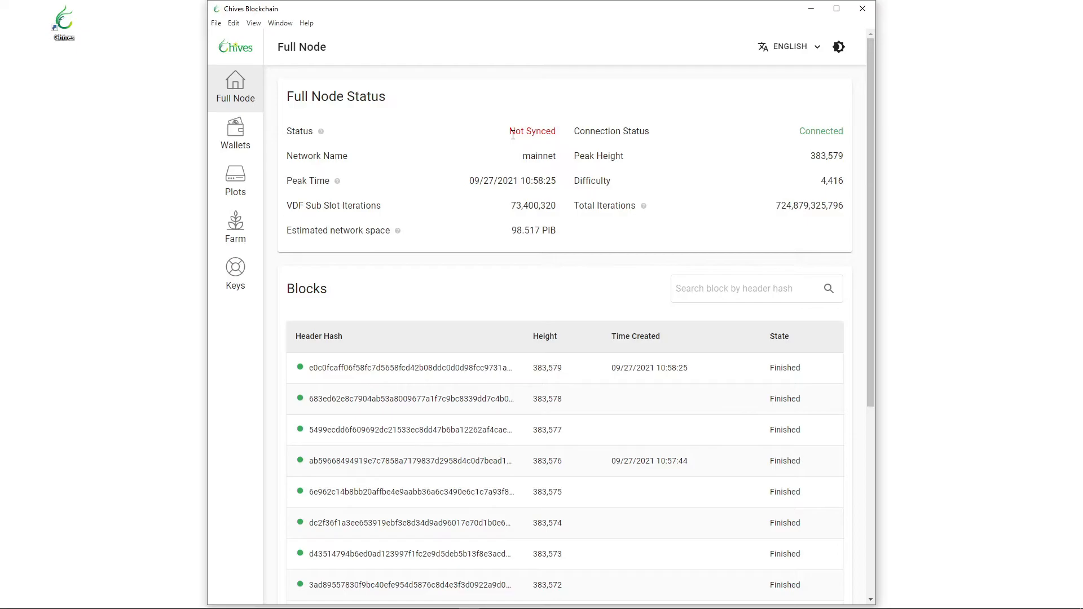
pyautogui.doubleClick(843, 156)
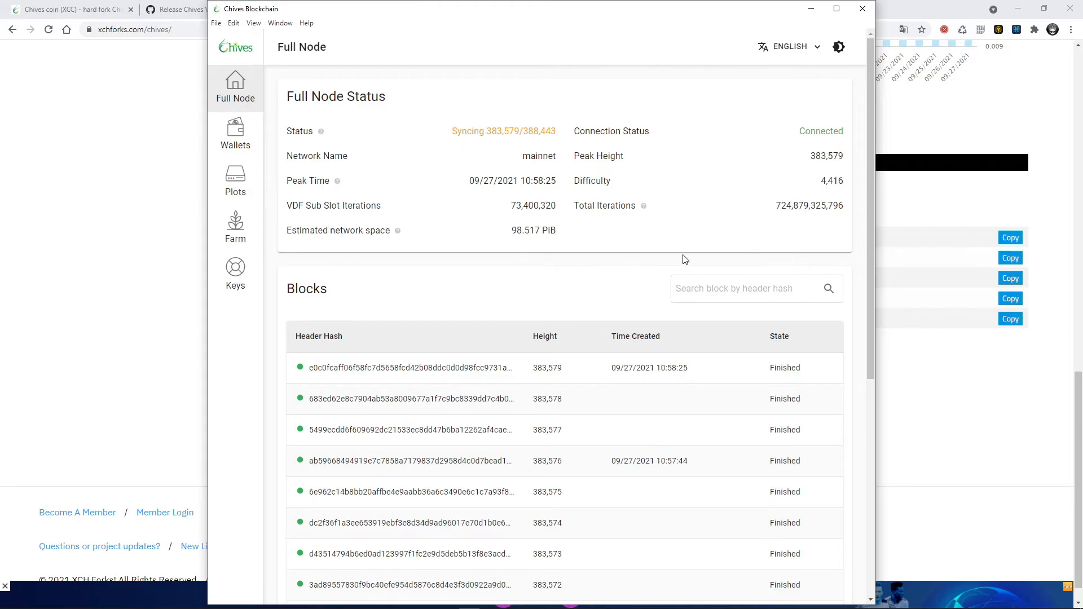
# - Review the host and port fields for connecting to other peers, and close the dialog without connecting
pyautogui.scroll(-6, 684, 222)
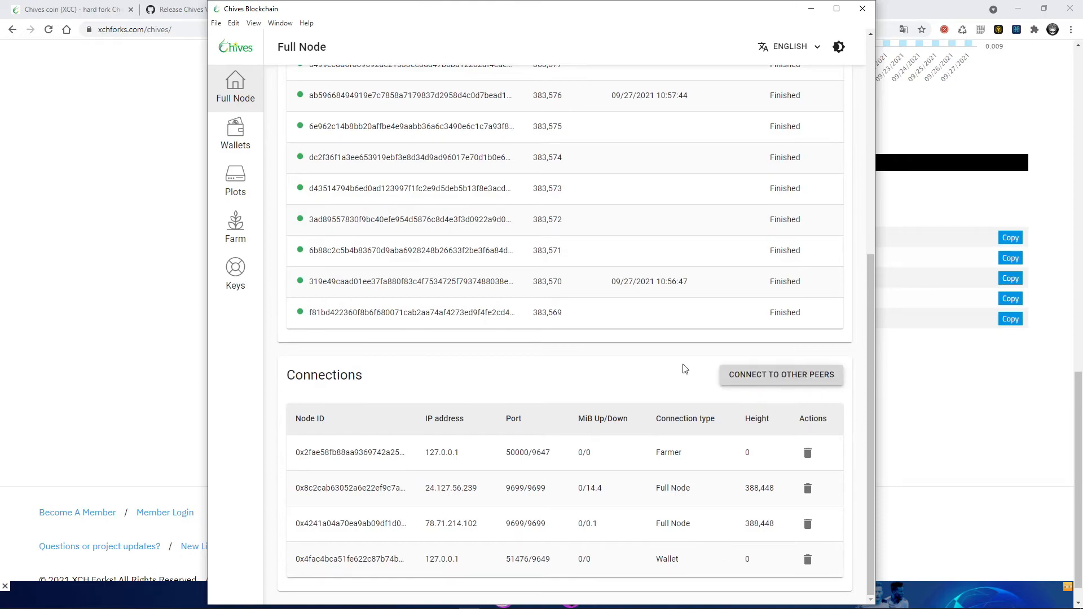
pyautogui.click(782, 375)
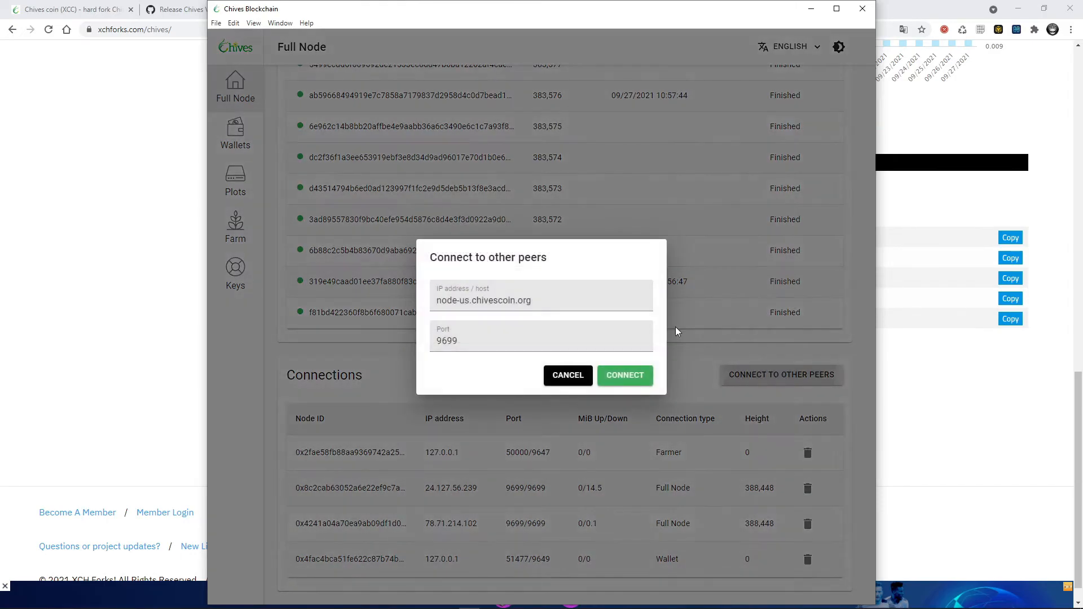
pyautogui.moveTo(541, 305); pyautogui.dragTo(433, 302)
pyautogui.doubleClick(473, 342)
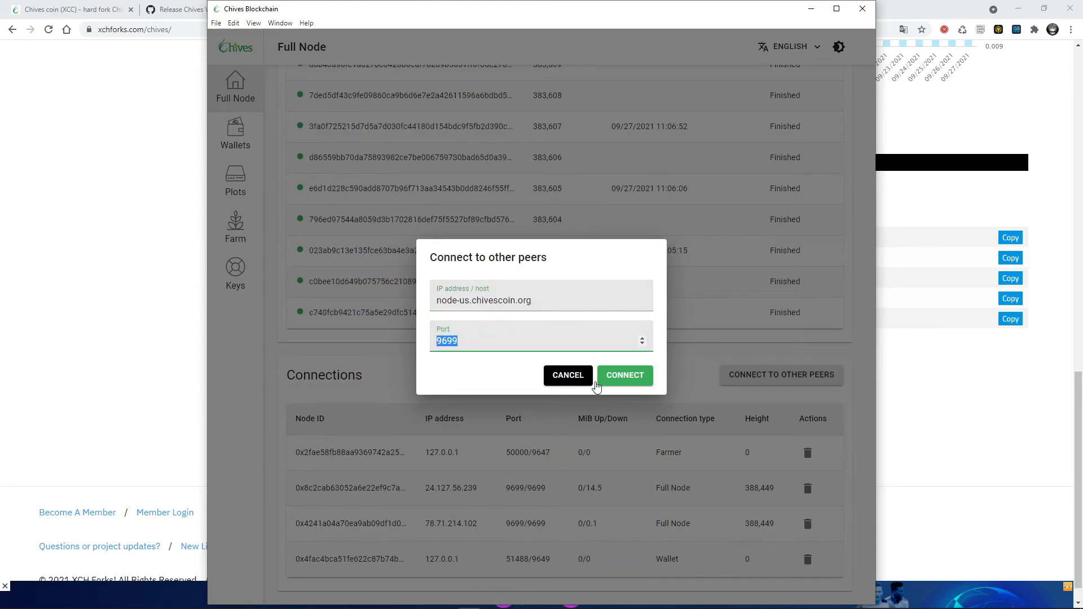
pyautogui.click(569, 377)
# - Switch to the browser and look through the chivescoin.org home page, including its features, team and social media sections
pyautogui.click(941, 351)
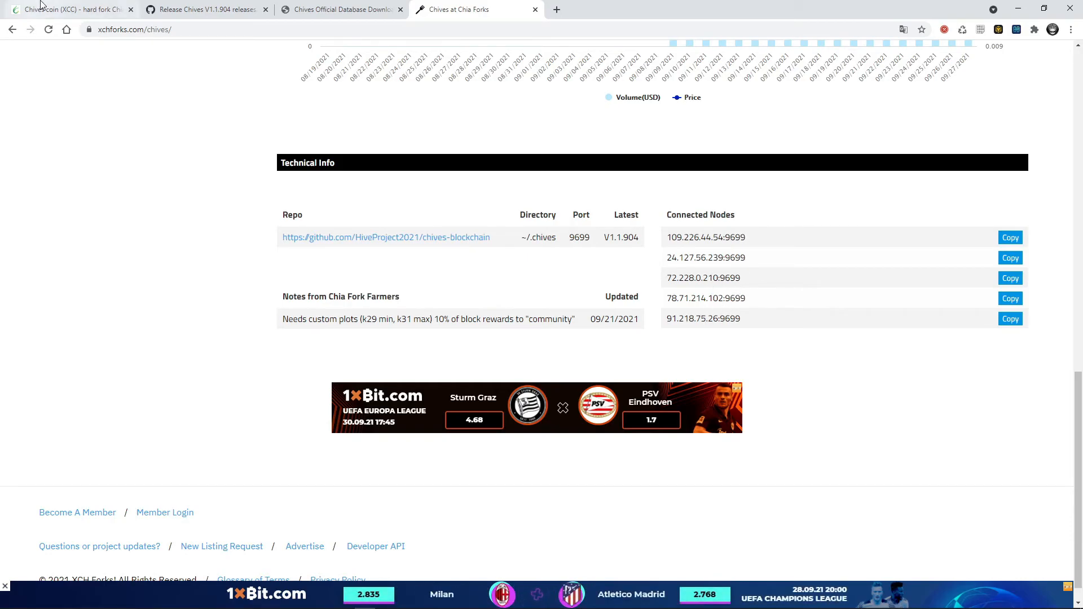
pyautogui.click(68, 9)
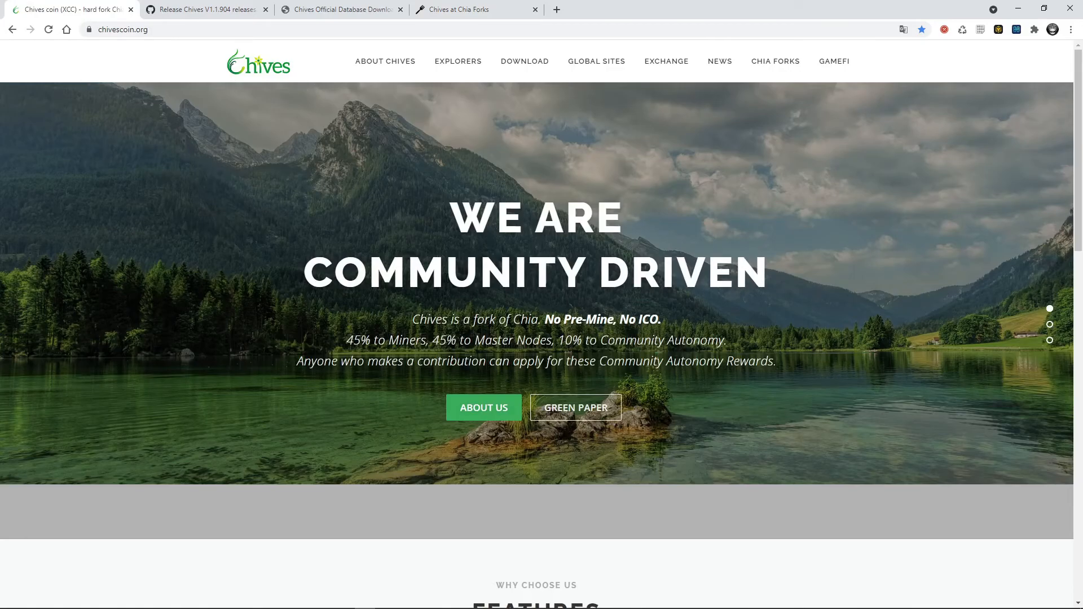
pyautogui.scroll(-10, 443, 371)
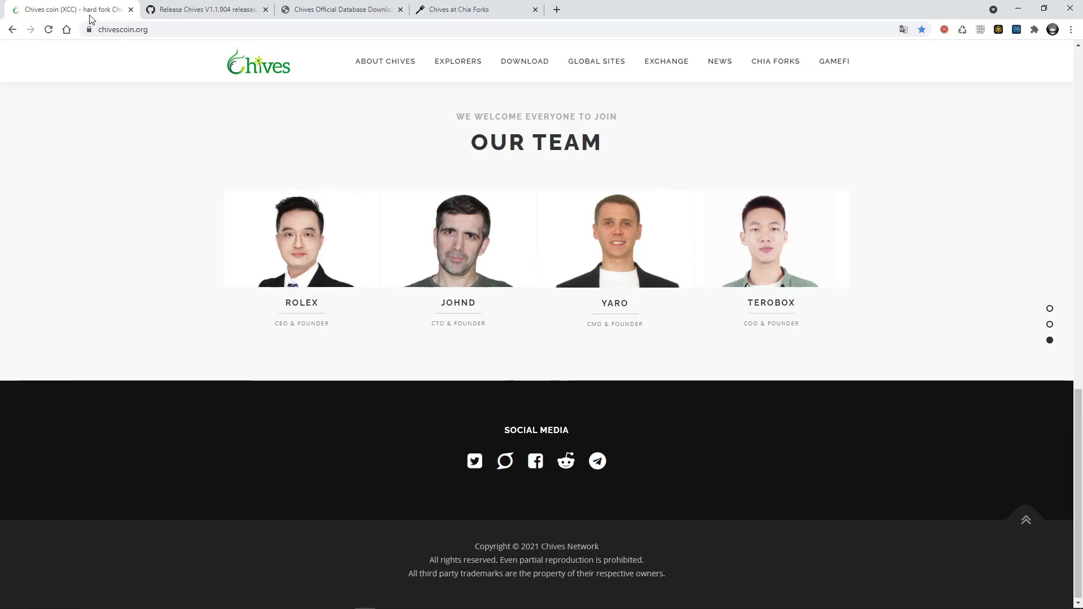
pyautogui.scroll(10, 304, 272)
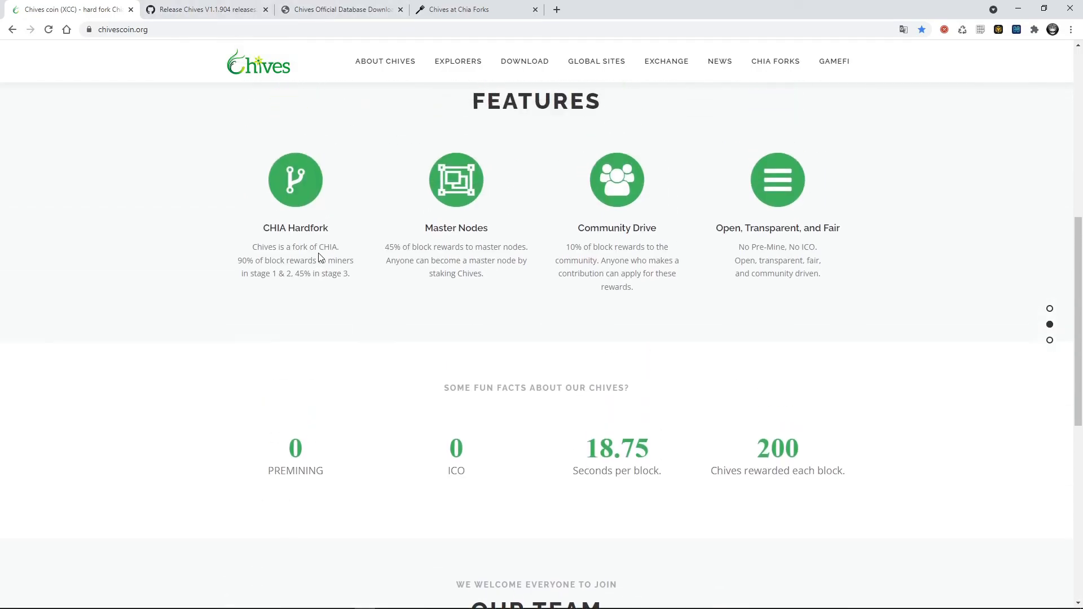